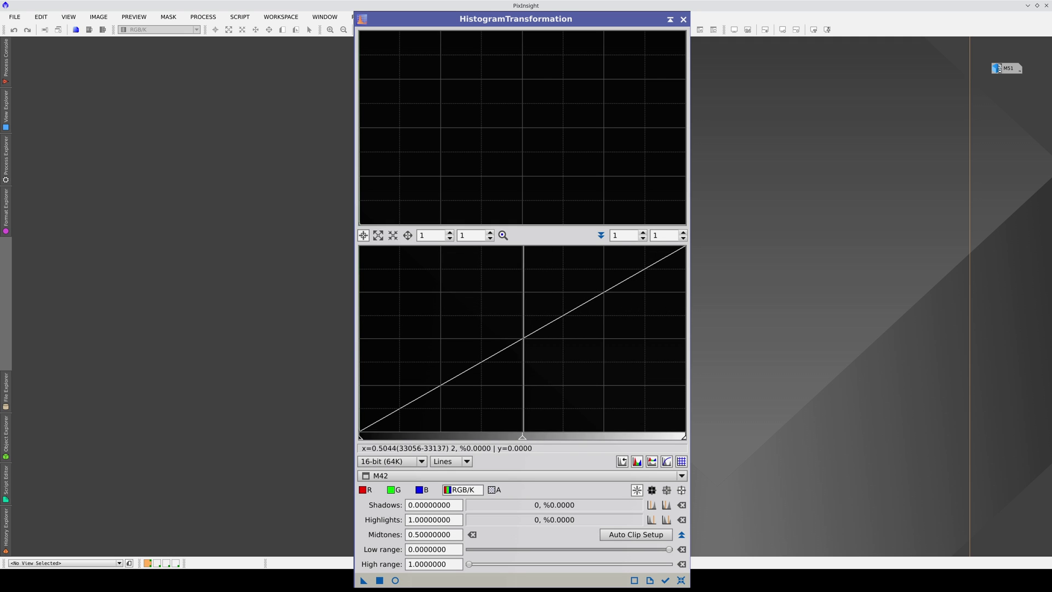
Step: Lower the M42 midtones to 0.09937107, then open the iconified M51 image
drag(522, 437, 392, 439)
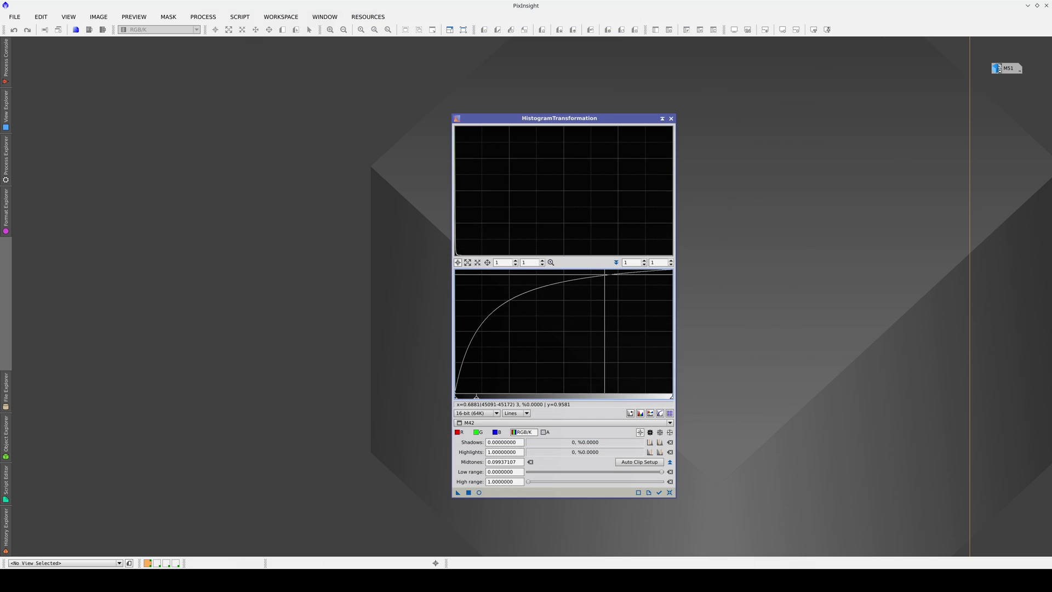
double_click(998, 68)
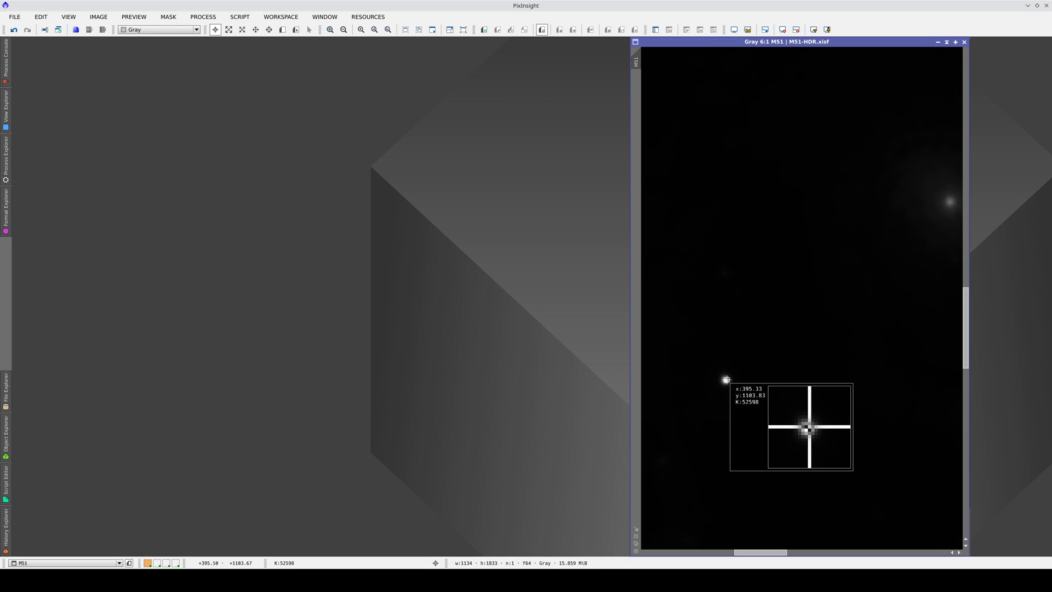
Step: Turn on a narrower Real-Time Preview of M51 and lower the midtones to lift faint arms
drag(725, 380, 726, 379)
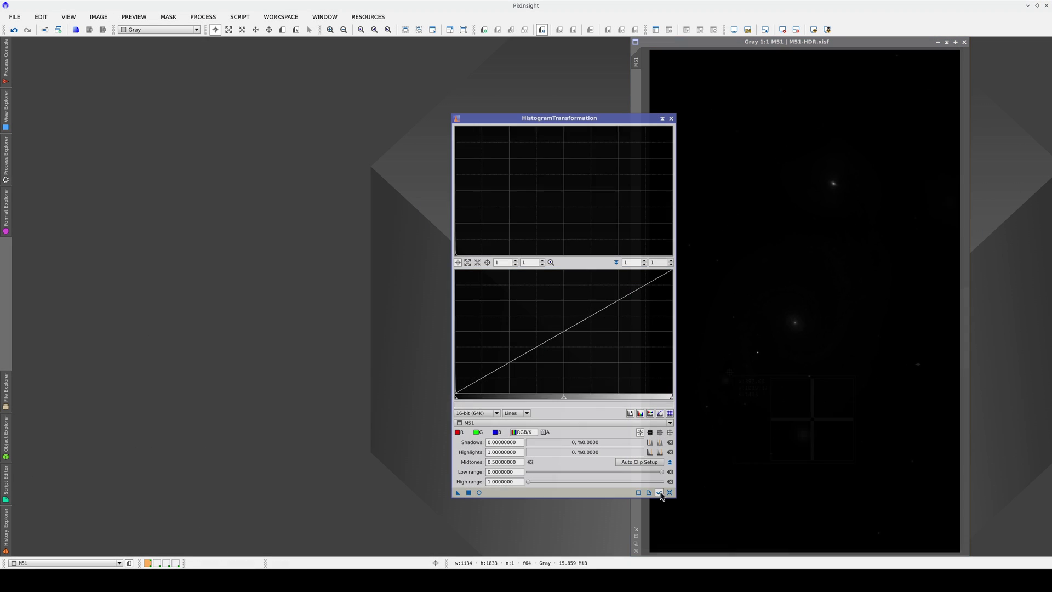
click(479, 492)
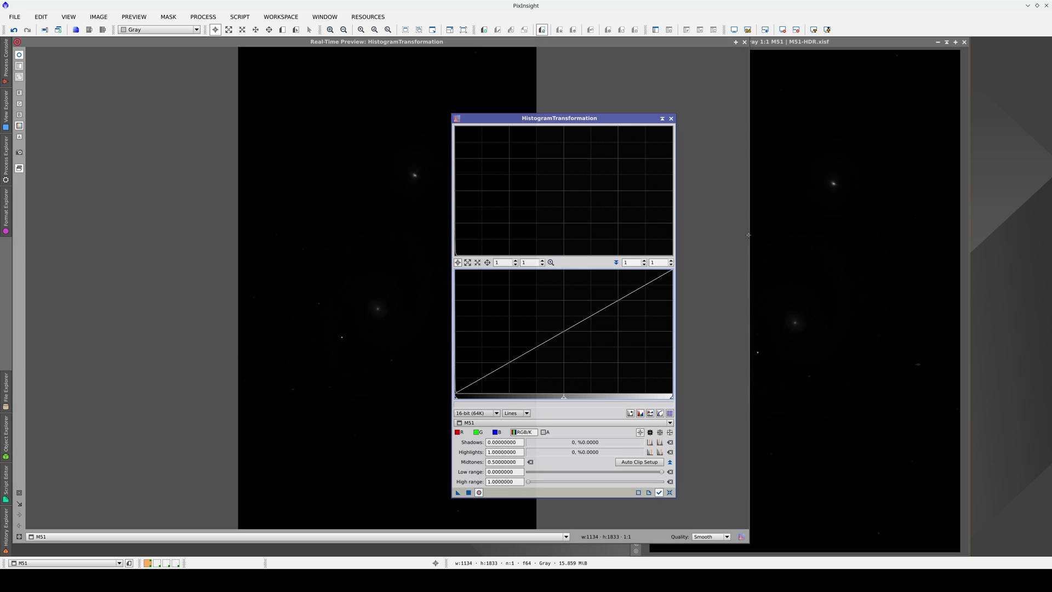
drag(749, 236, 398, 236)
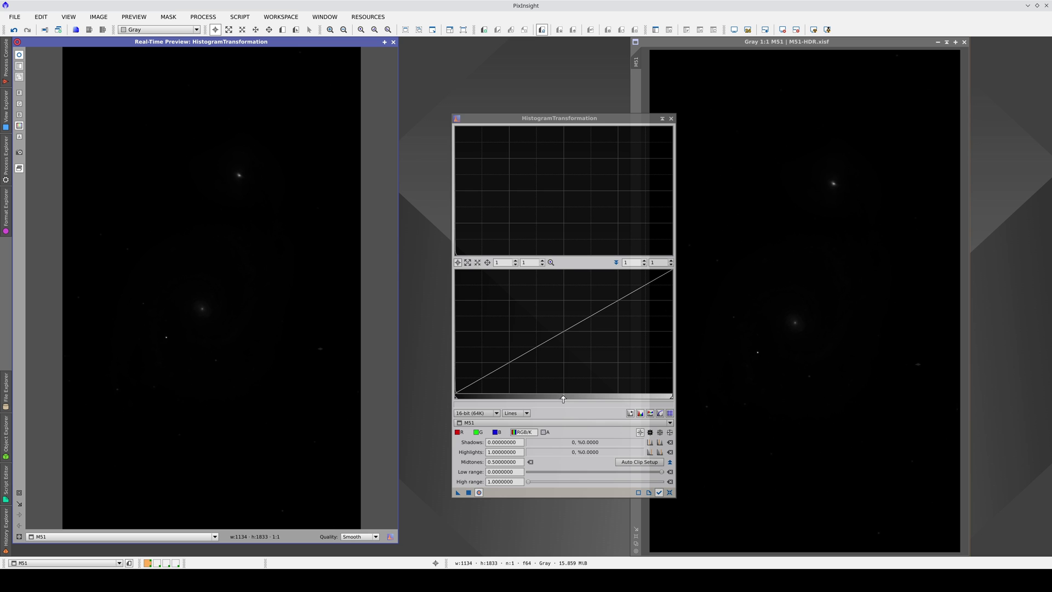
drag(562, 399, 461, 399)
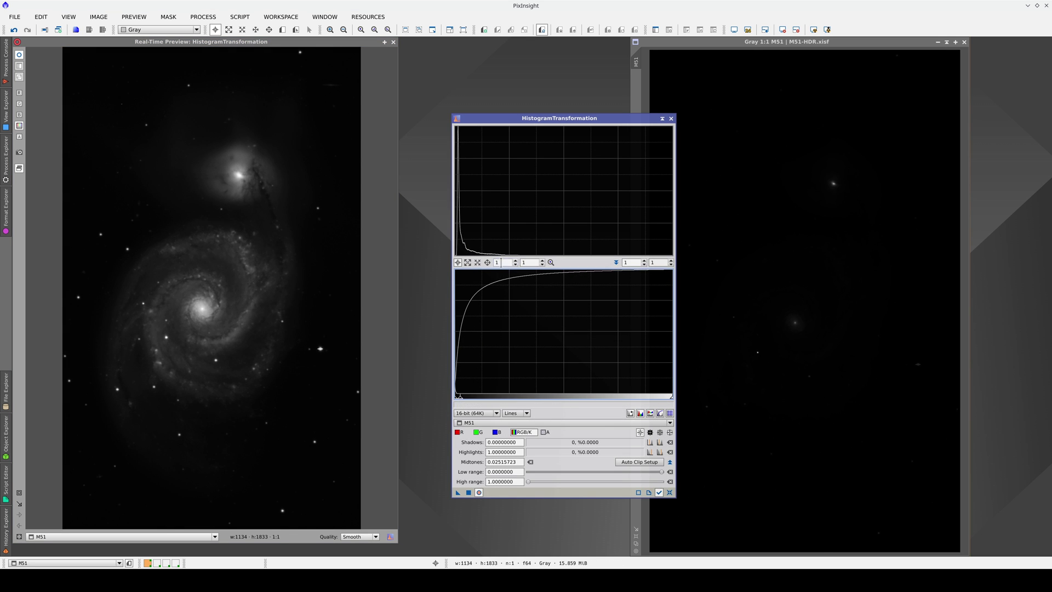
scroll(500, 263, up, 20)
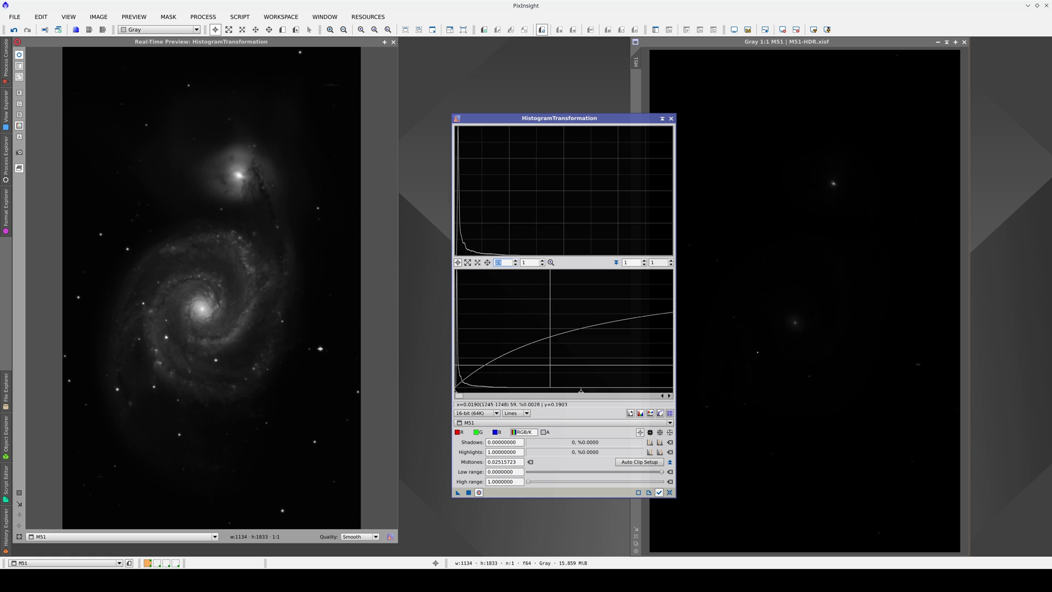
drag(581, 399, 479, 411)
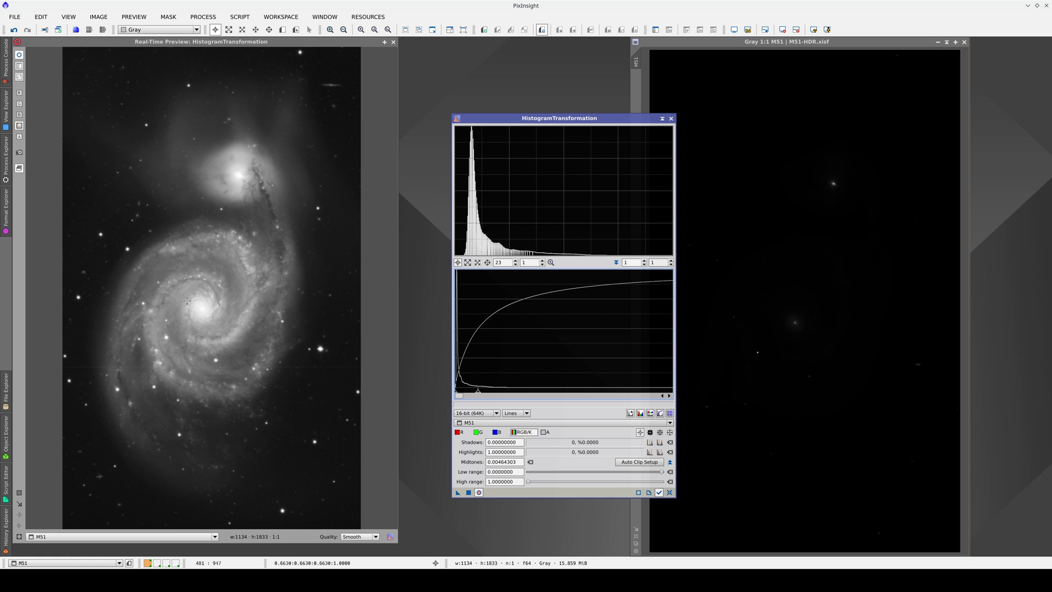
Step: Read pixel values across the galaxy preview and compare higher versus lower midtones settings
mouse_move(204, 321)
mouse_down()
mouse_move(204, 300)
mouse_move(191, 316)
mouse_up()
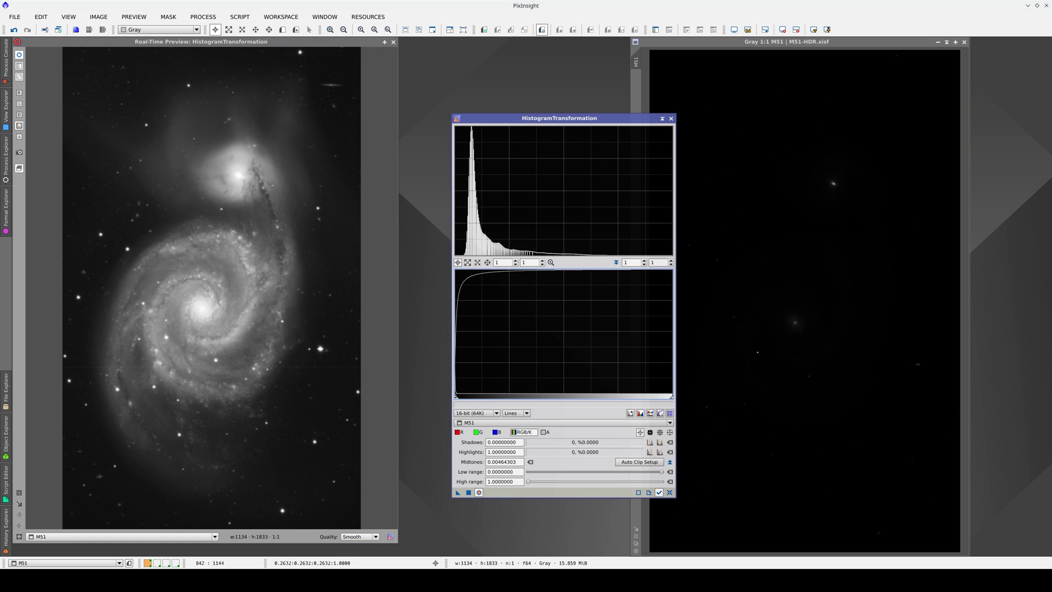
drag(284, 347, 247, 415)
mouse_move(205, 316)
mouse_down()
mouse_move(201, 297)
mouse_move(206, 322)
mouse_up()
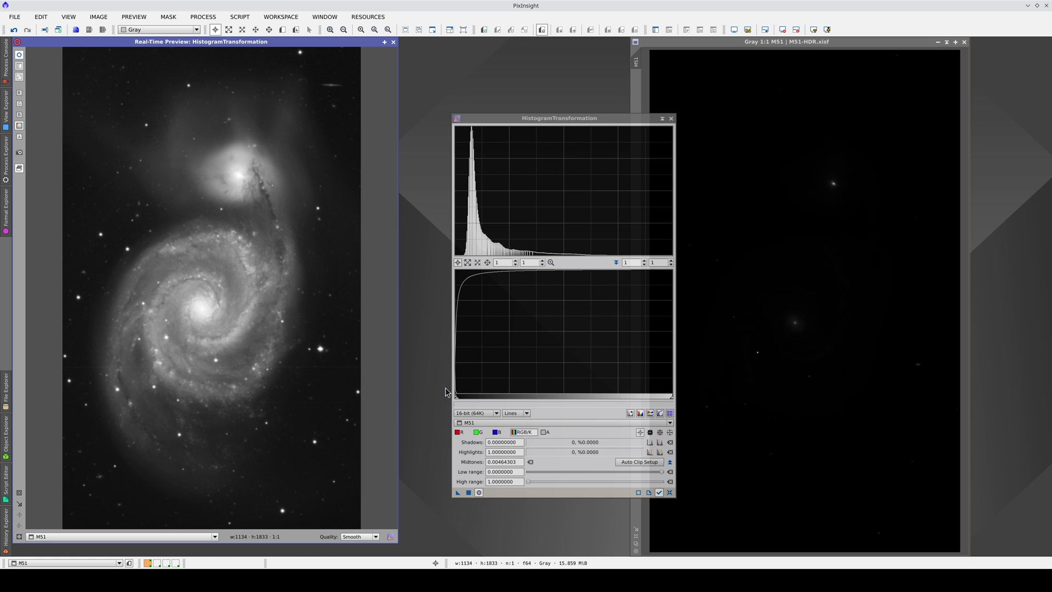
drag(455, 395, 500, 395)
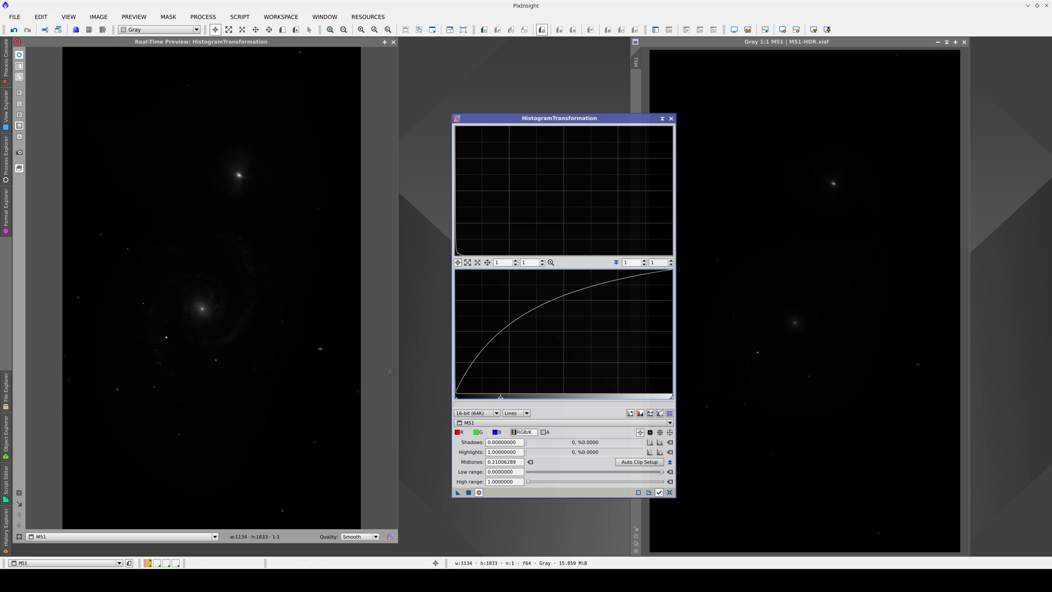
drag(500, 395, 457, 402)
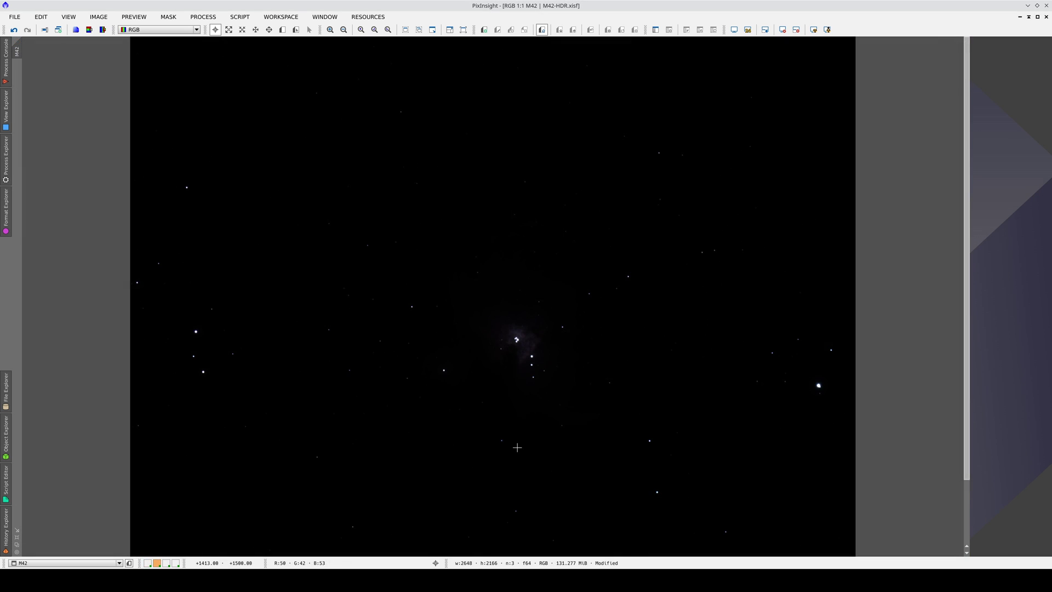
Step: Centre the M42 nebula, zoom in, and read pixel values around the bright core
drag(514, 447, 511, 387)
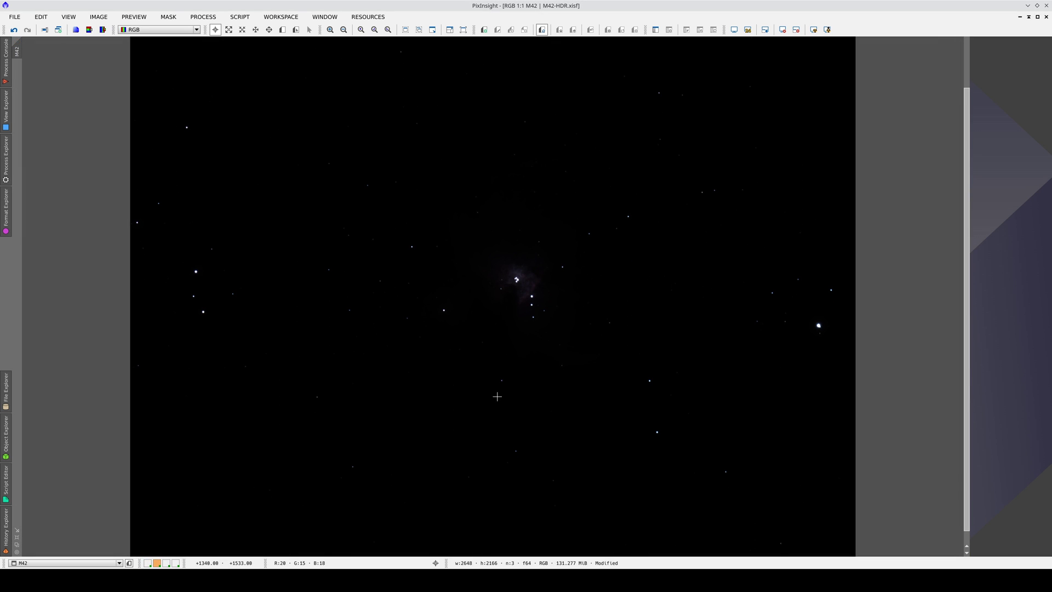
scroll(519, 284, up, 2)
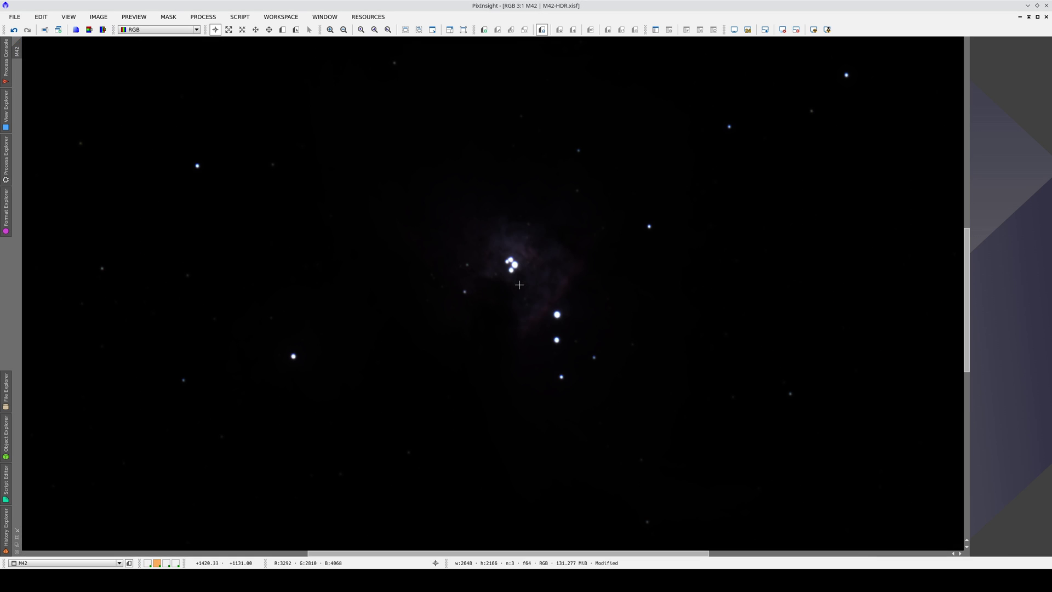
scroll(525, 269, up, 2)
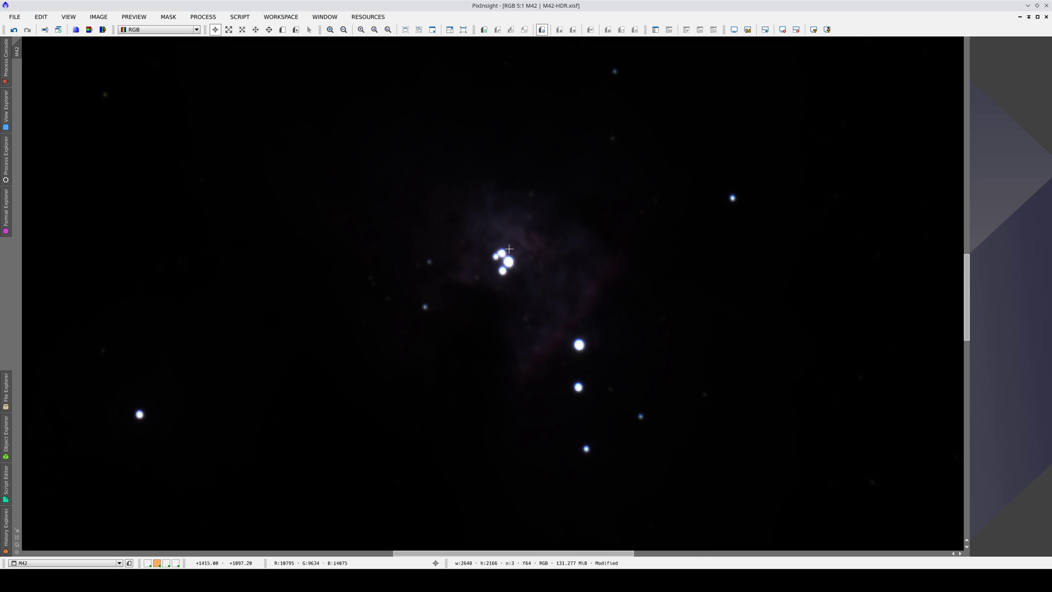
drag(494, 271, 498, 249)
drag(579, 248, 591, 282)
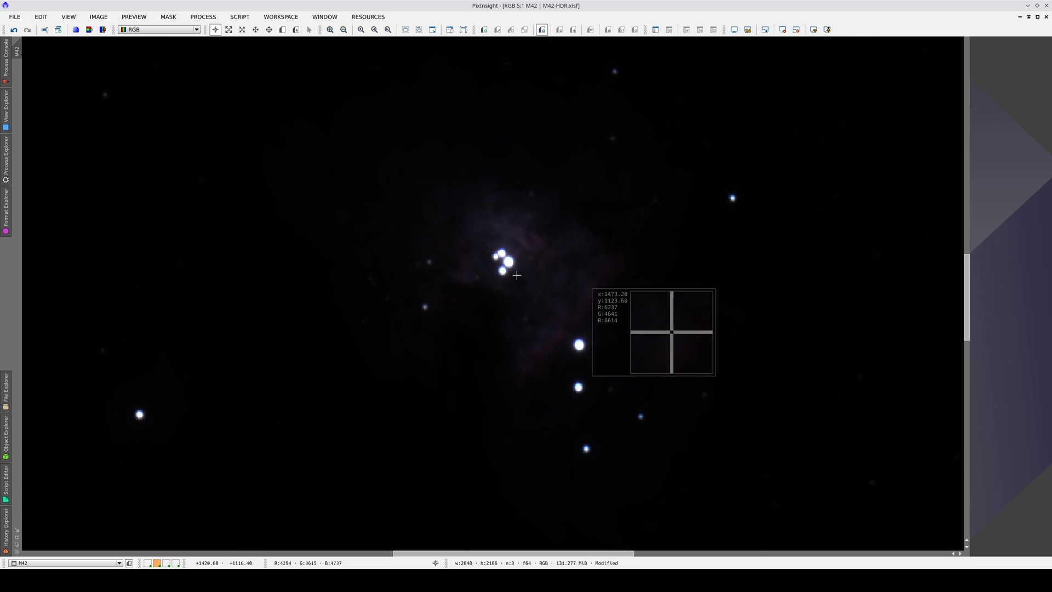
Step: Open HistogramTransformation with a 1:1 Real-Time Preview of M42, tool moved aside, checking pixel values
key(ctrl+h)
click(479, 492)
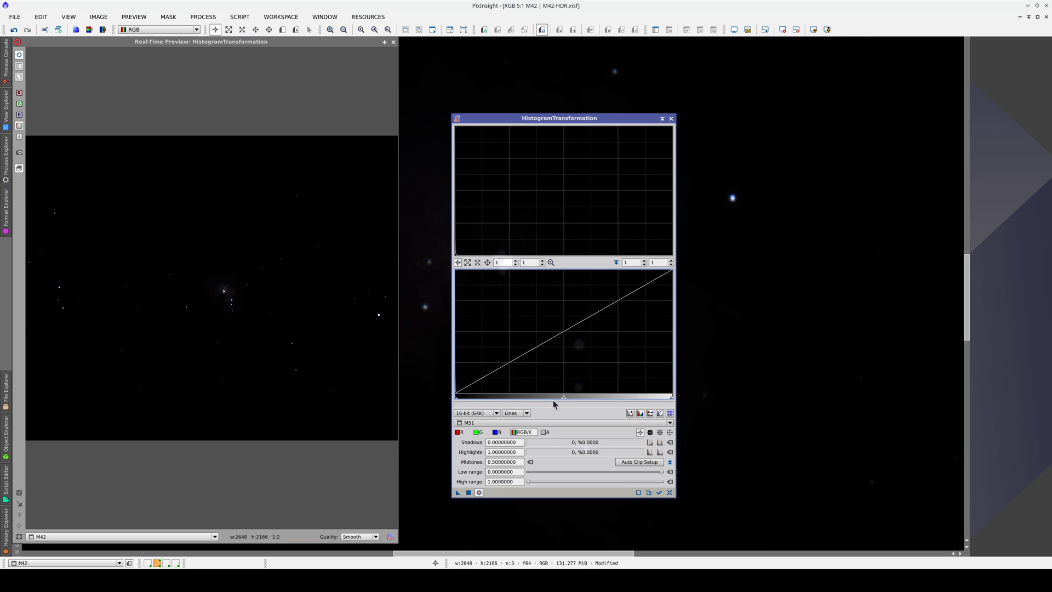
drag(562, 401, 493, 400)
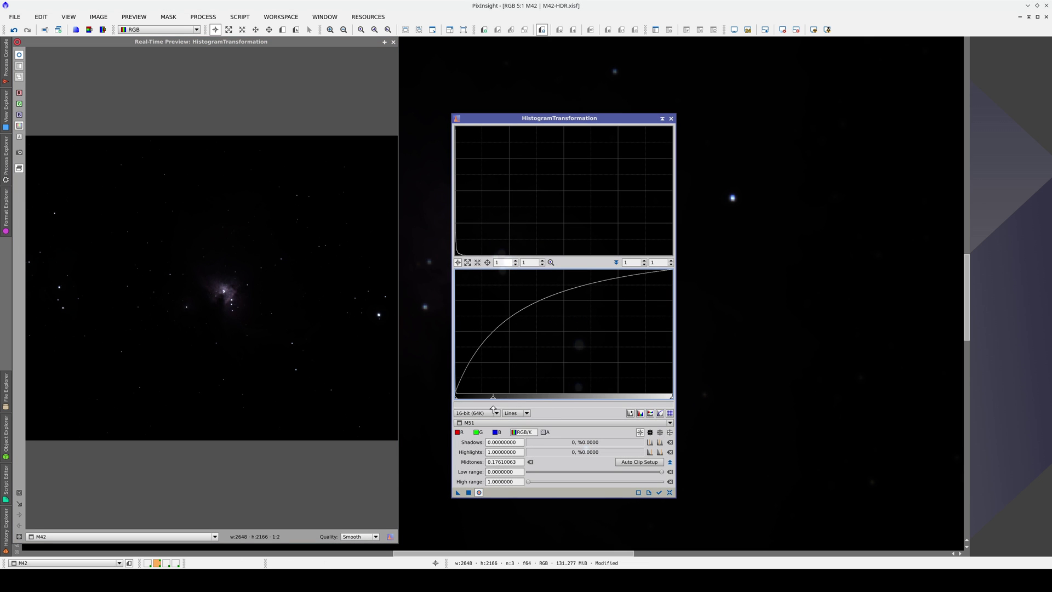
drag(398, 340, 661, 339)
drag(558, 118, 774, 106)
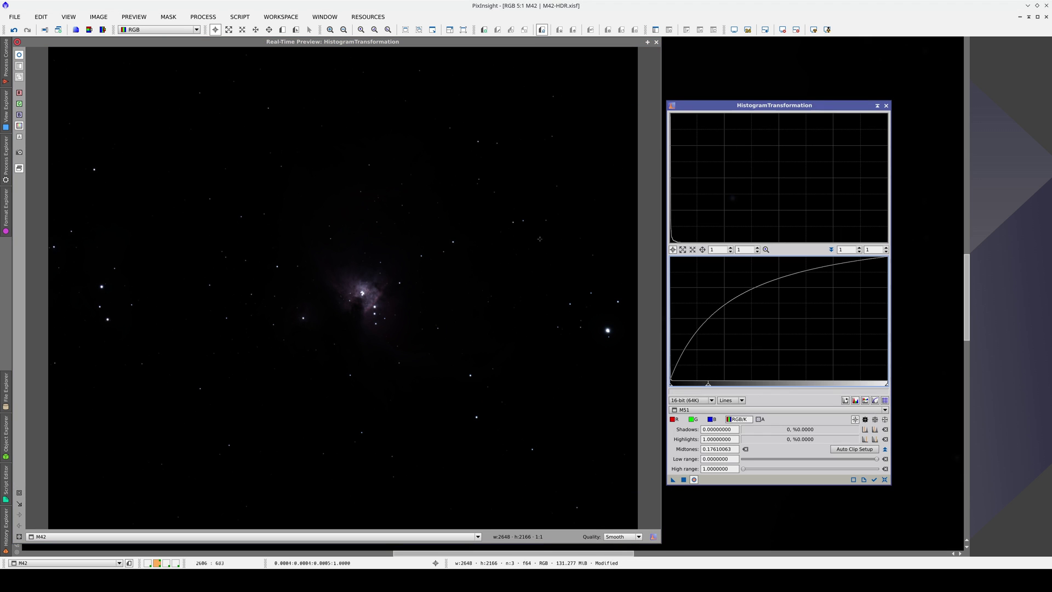
drag(395, 301, 373, 307)
mouse_move(485, 284)
mouse_down()
mouse_move(465, 173)
mouse_move(278, 144)
mouse_move(237, 330)
mouse_move(415, 387)
mouse_move(518, 350)
mouse_up()
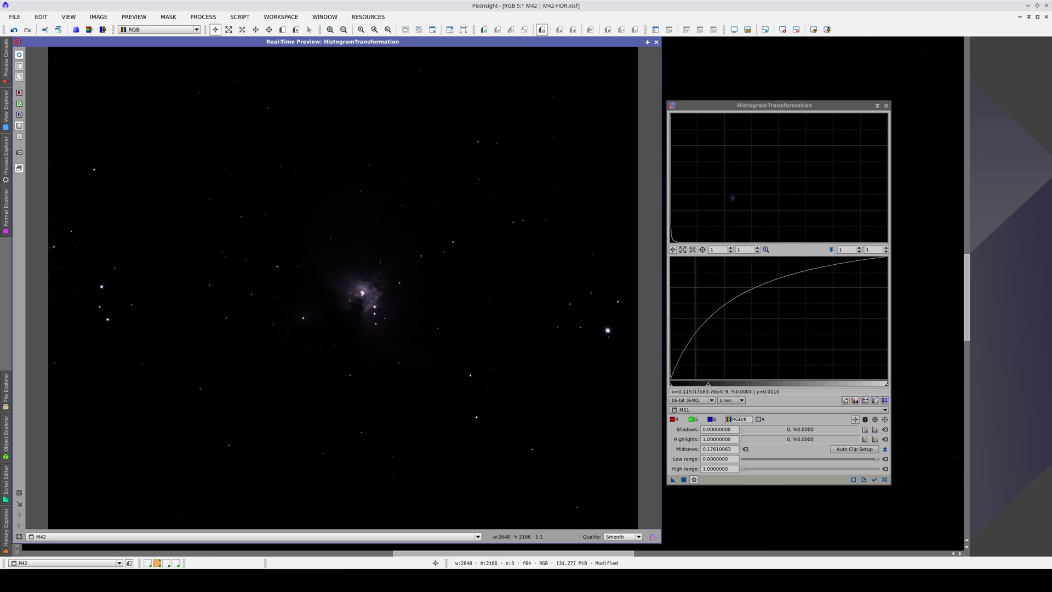
Step: Drag the midtones down through 0.011 to about 0.0006 for a hard stretch of M42
click(708, 385)
drag(708, 387, 672, 393)
scroll(718, 250, up, 5)
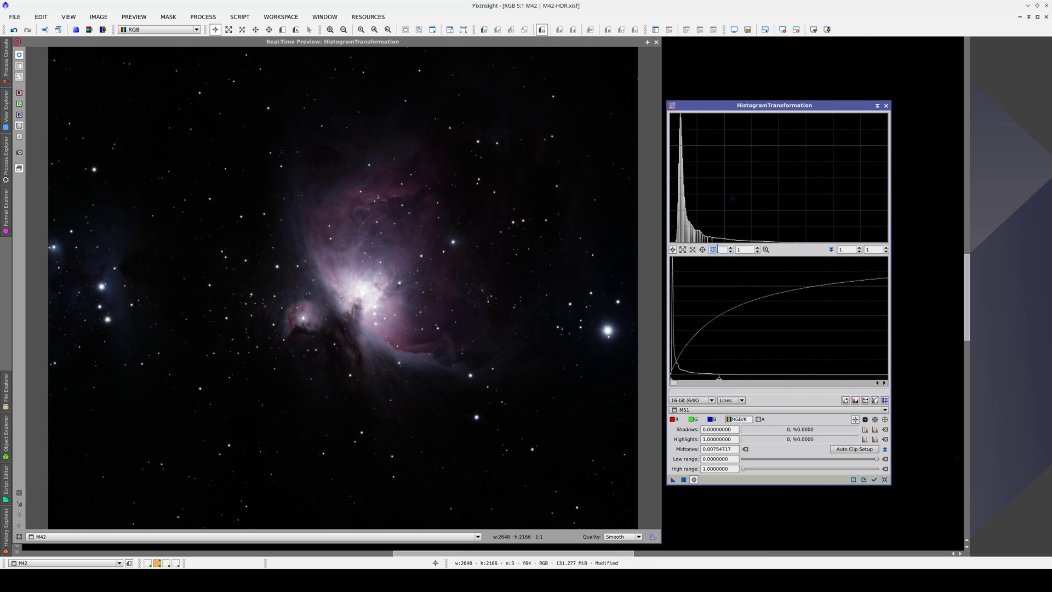
drag(755, 383, 677, 379)
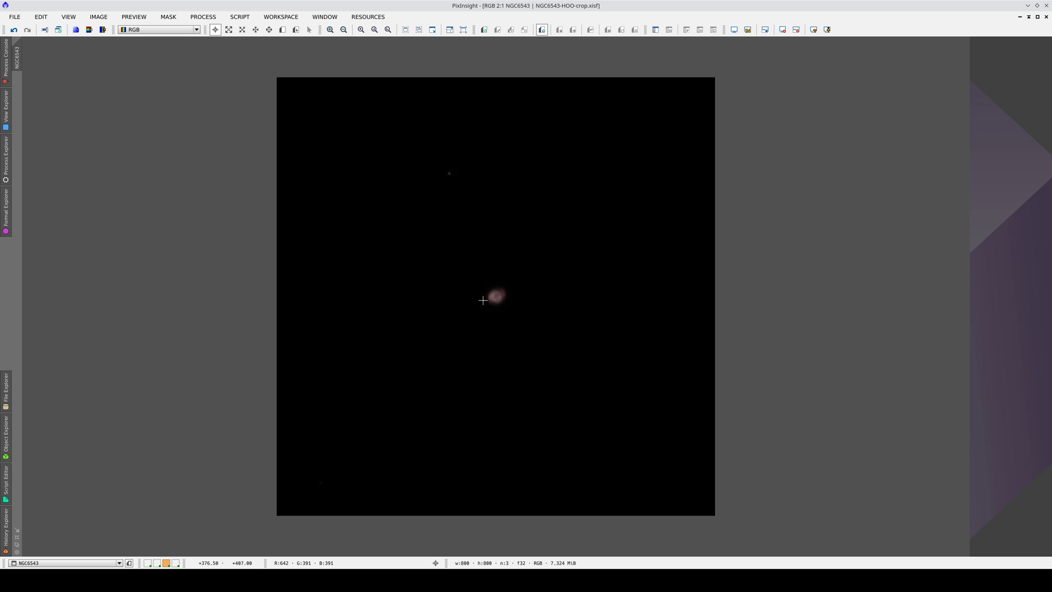
Step: Reset the histogram graph, preview NGC6543 live, and stretch midtones to 0.00079568
scroll(482, 302, up, 3)
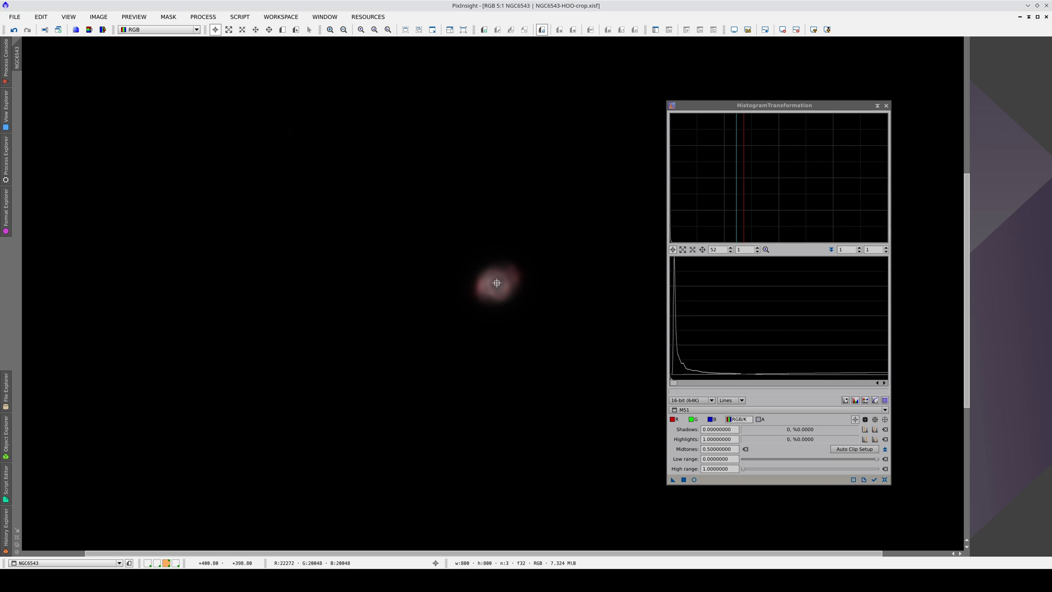
click(766, 250)
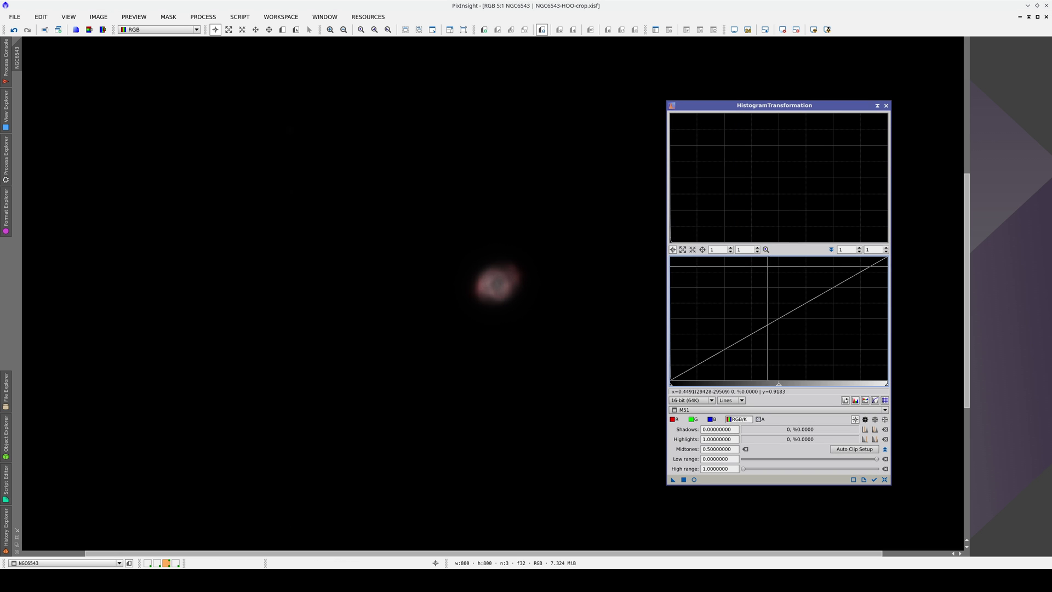
click(694, 480)
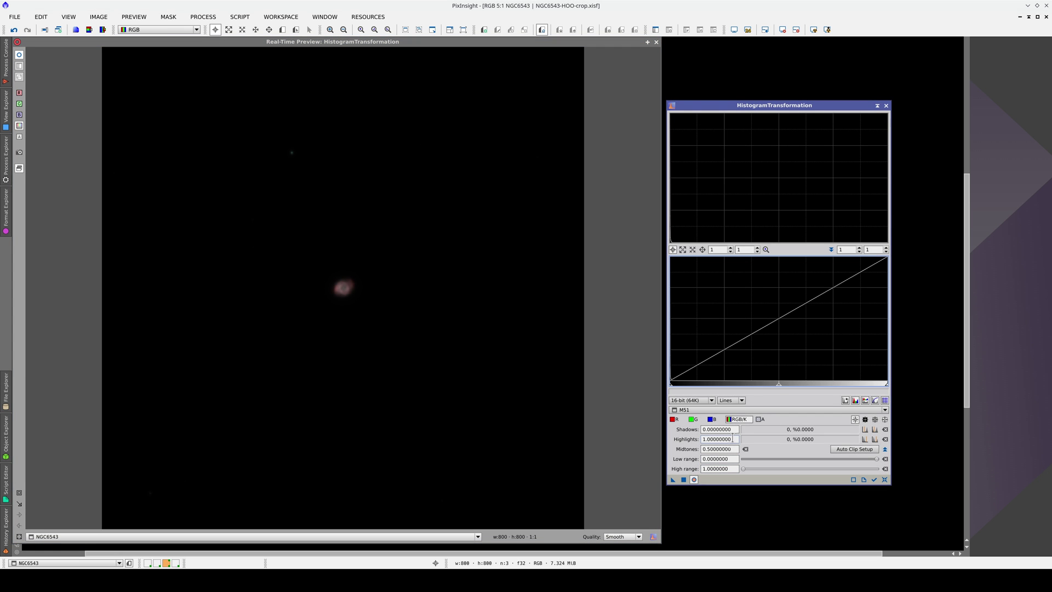
drag(780, 387, 675, 387)
scroll(714, 250, up, 2)
scroll(714, 250, up, 20)
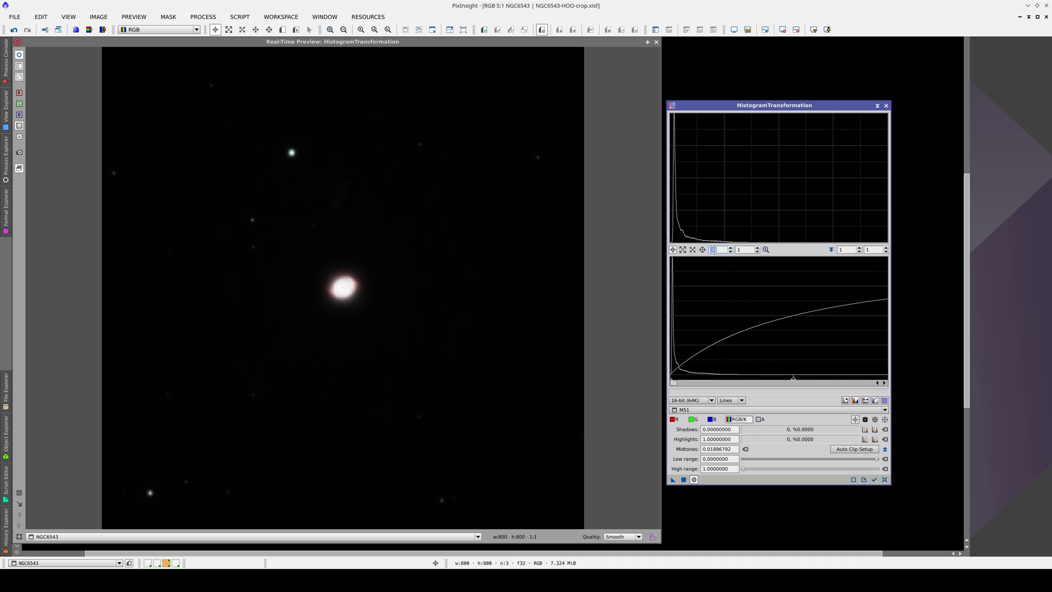
drag(793, 380, 674, 383)
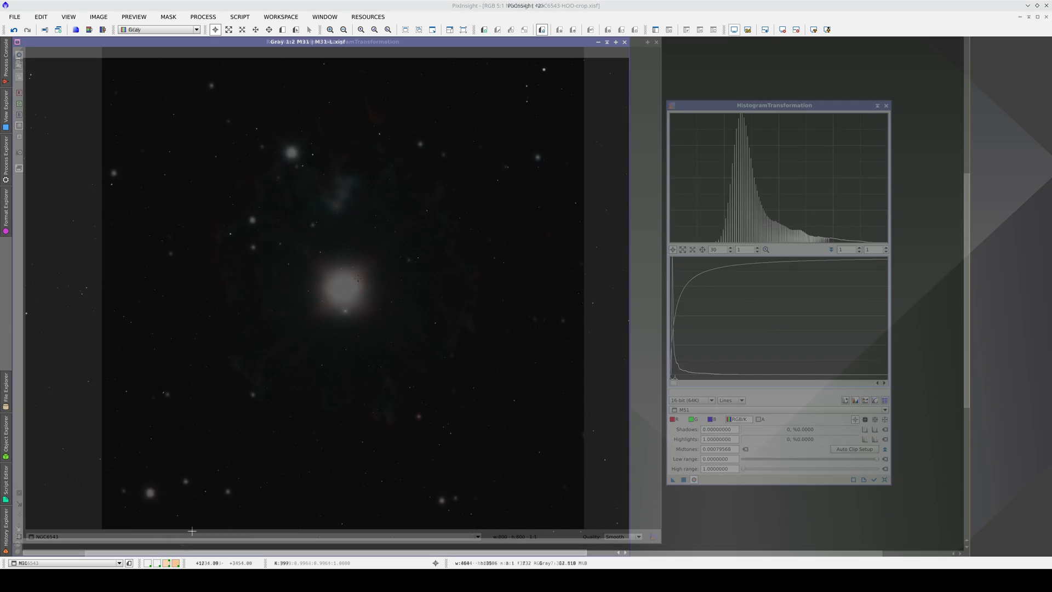
Step: Zoom into M31 and inspect pixel values around the galaxy core
scroll(368, 329, up, 5)
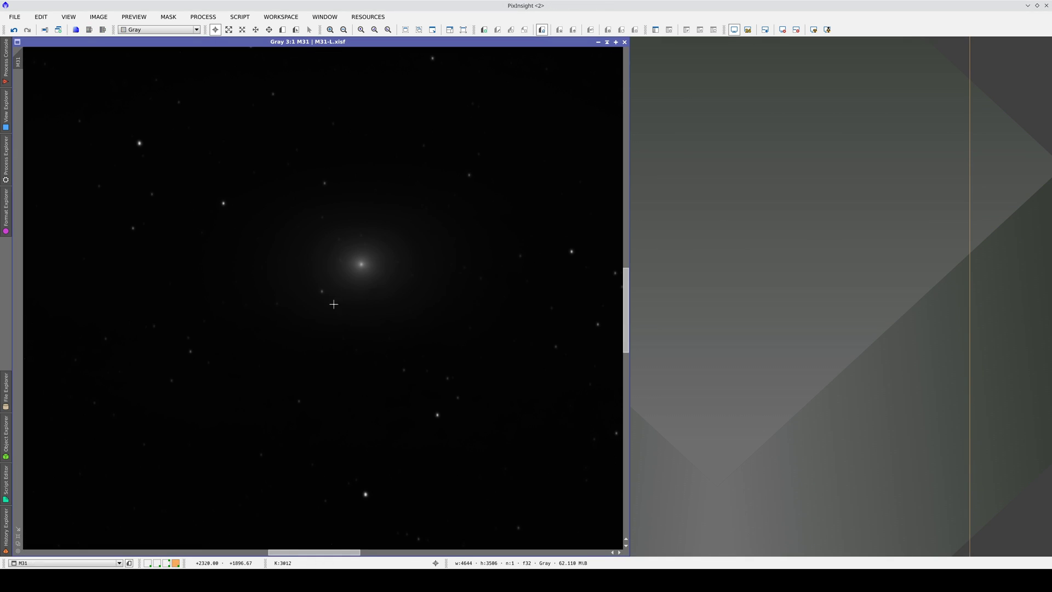
scroll(347, 305, up, 3)
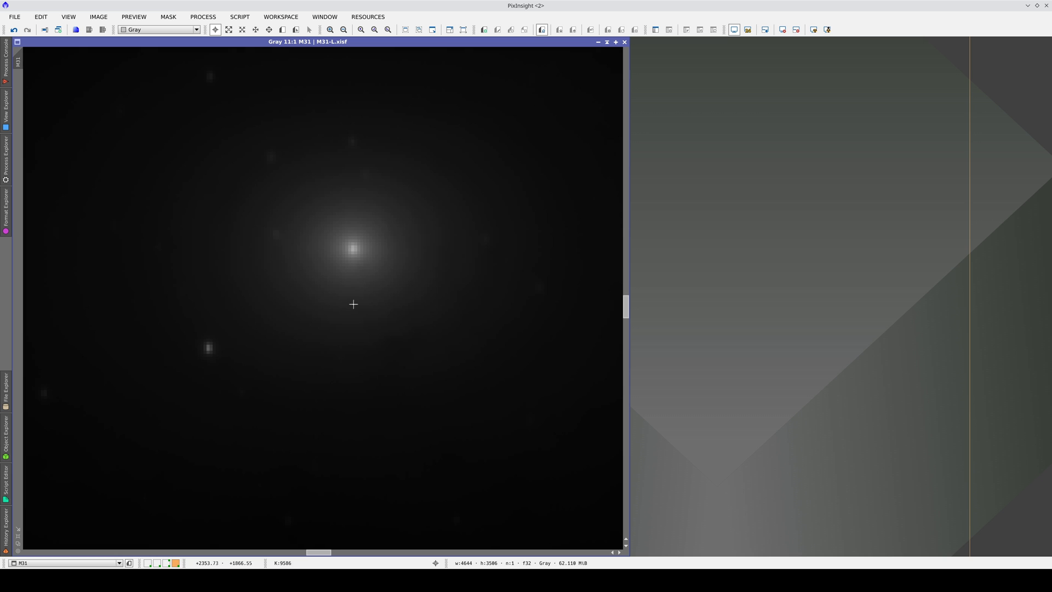
click(353, 251)
click(433, 285)
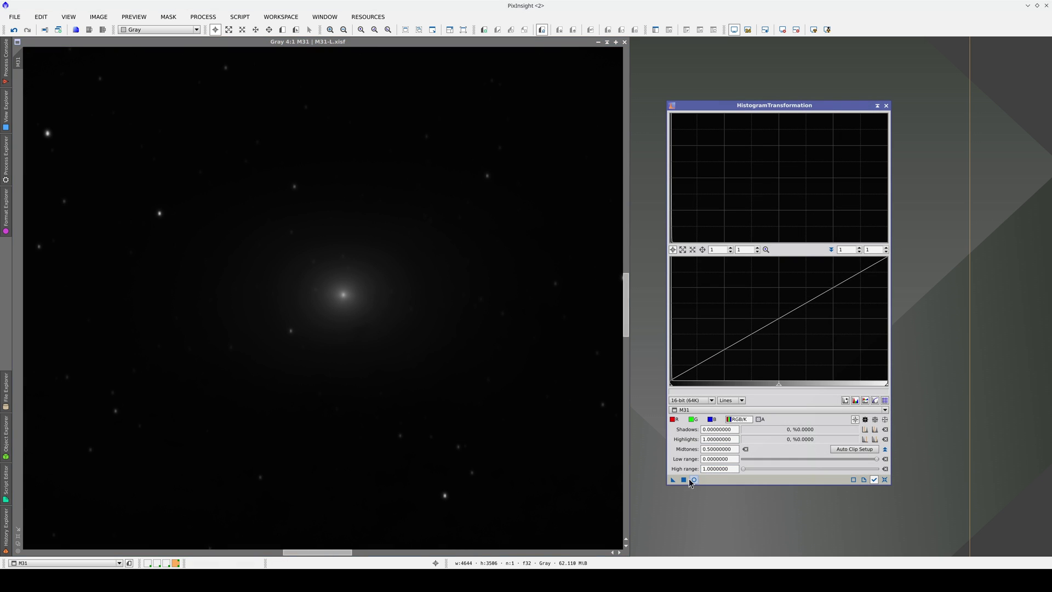
Step: Preview the M31 stretch live with shadows 0.00573551 and midtones 0.00494451, cropped around the core
click(693, 480)
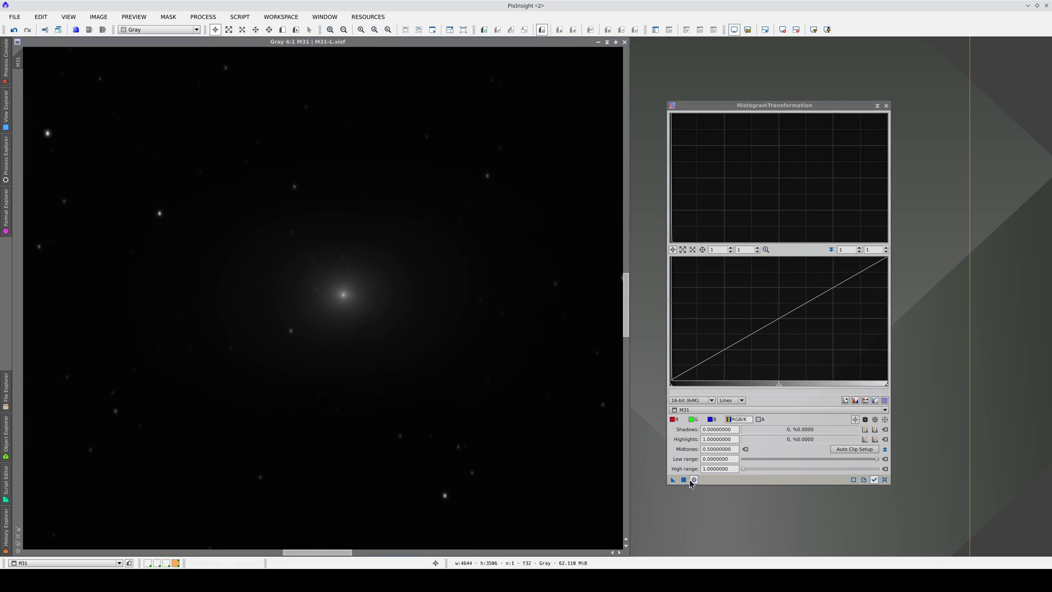
mouse_move(780, 386)
mouse_down()
mouse_move(677, 386)
mouse_move(698, 379)
mouse_up()
scroll(673, 371, up, 8)
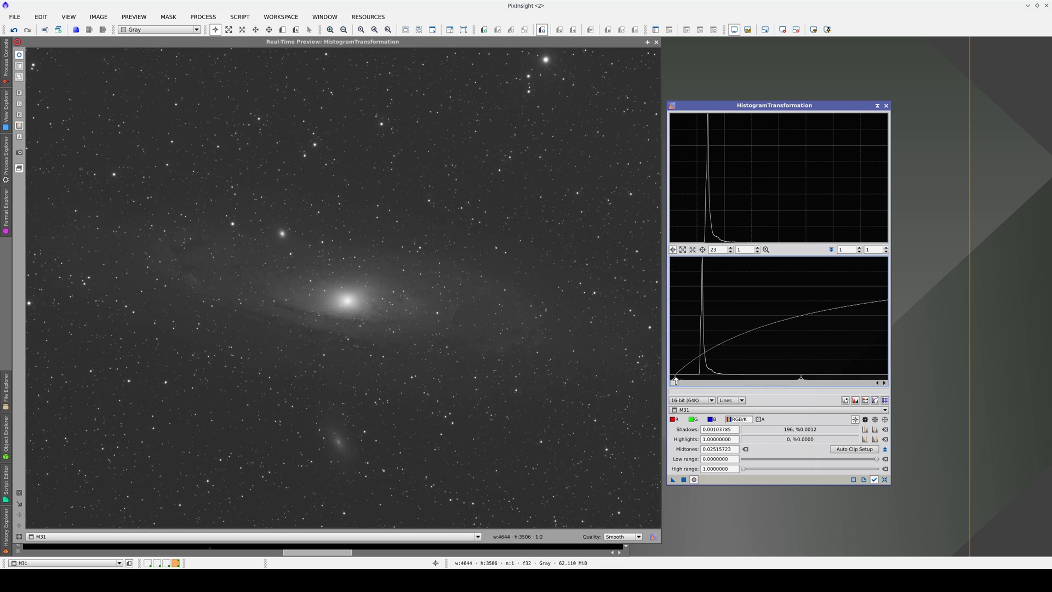
drag(824, 379, 724, 379)
drag(312, 278, 387, 329)
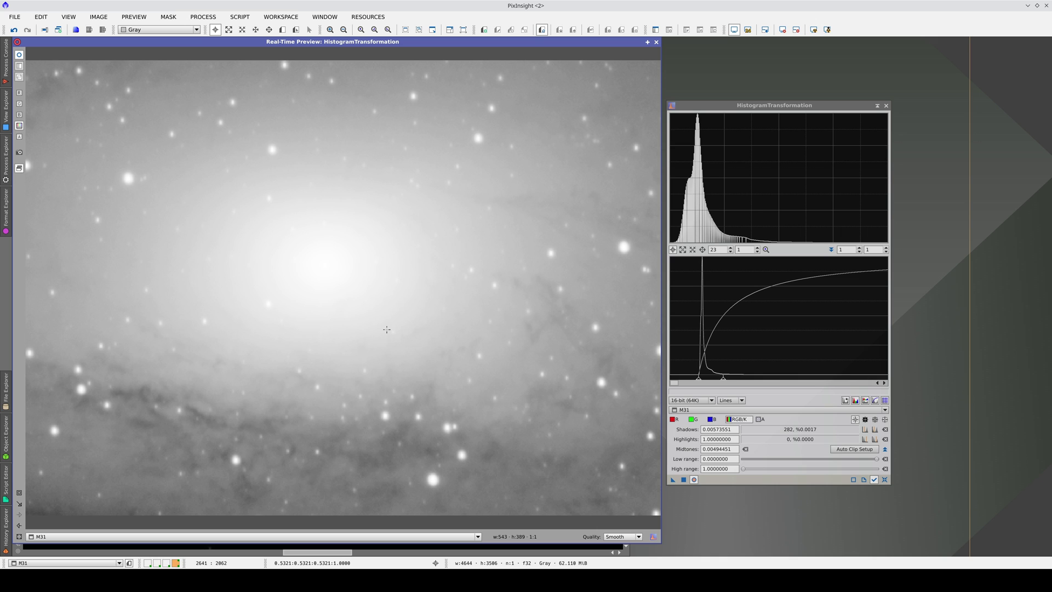